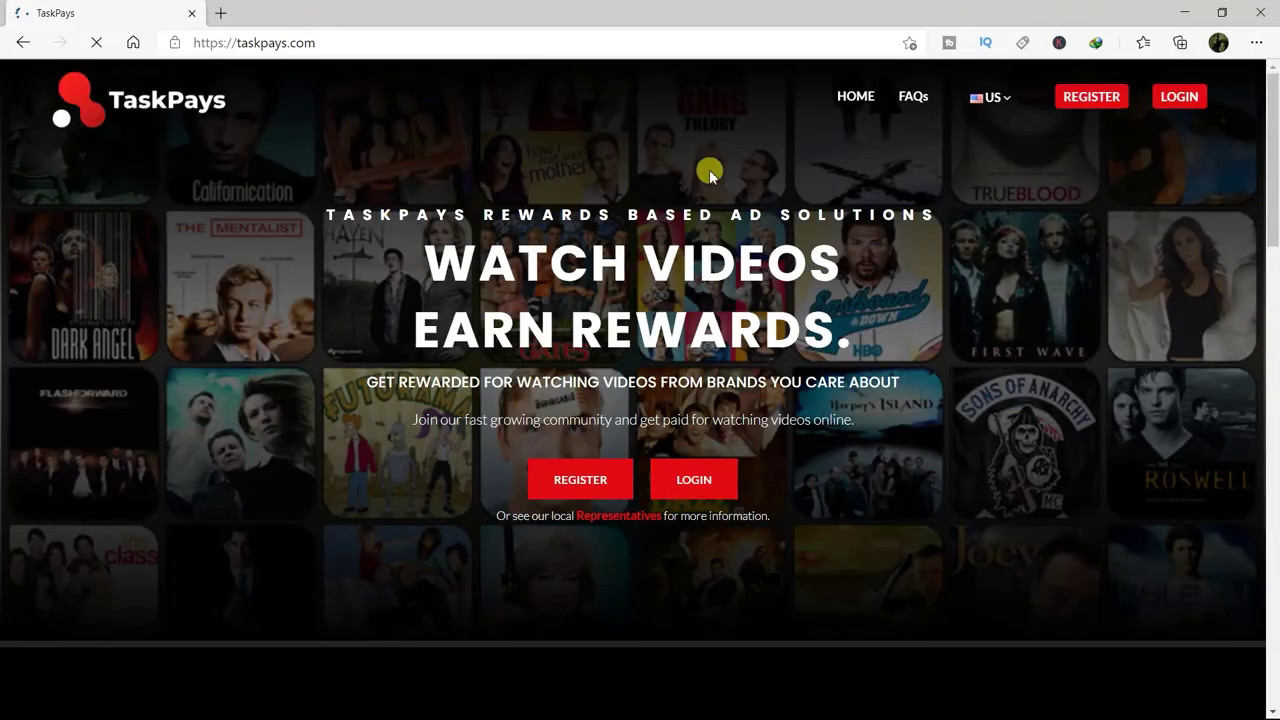
# Log in with the saved credentials and close the Friday Withdrawals announcement
pyautogui.click(712, 487)
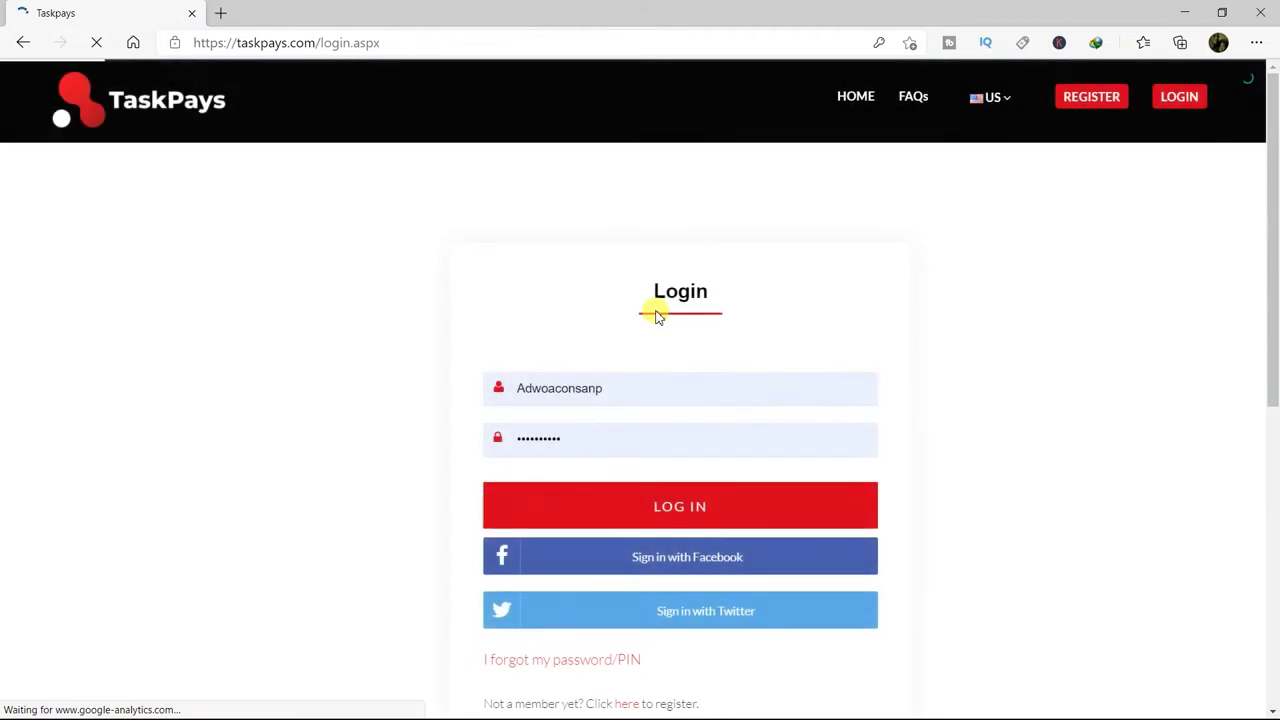
pyautogui.click(698, 520)
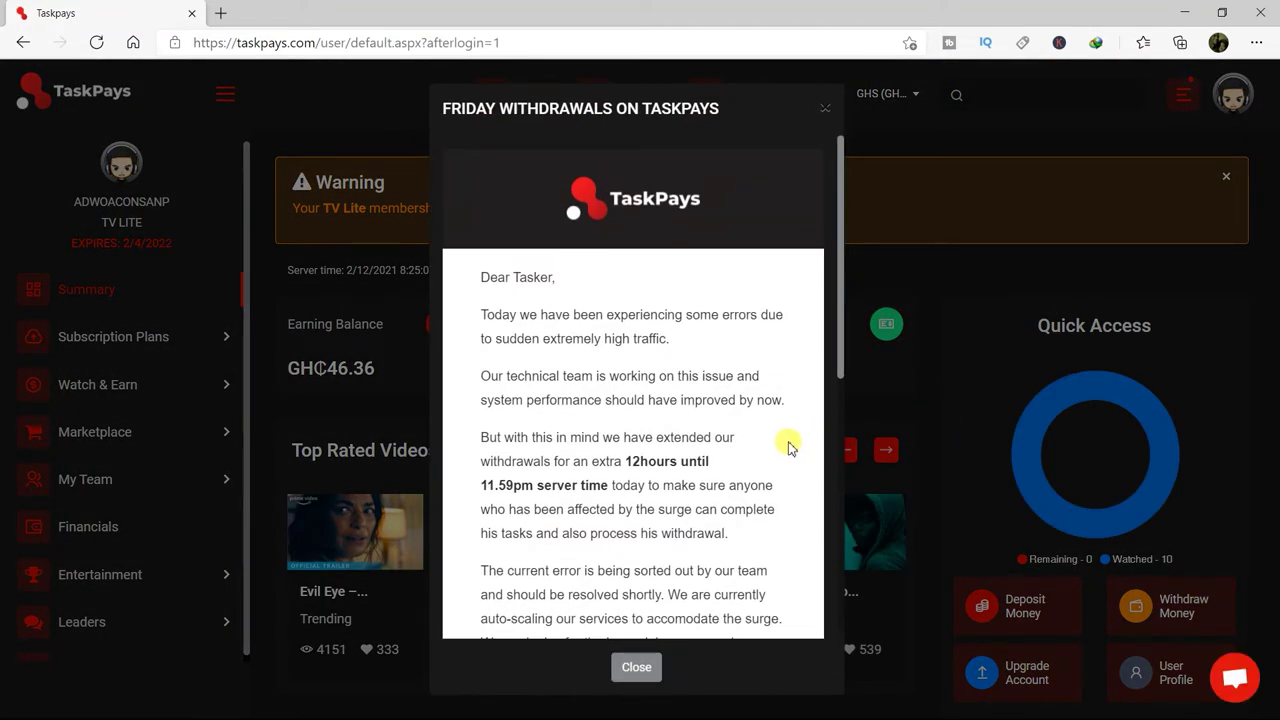
pyautogui.click(636, 667)
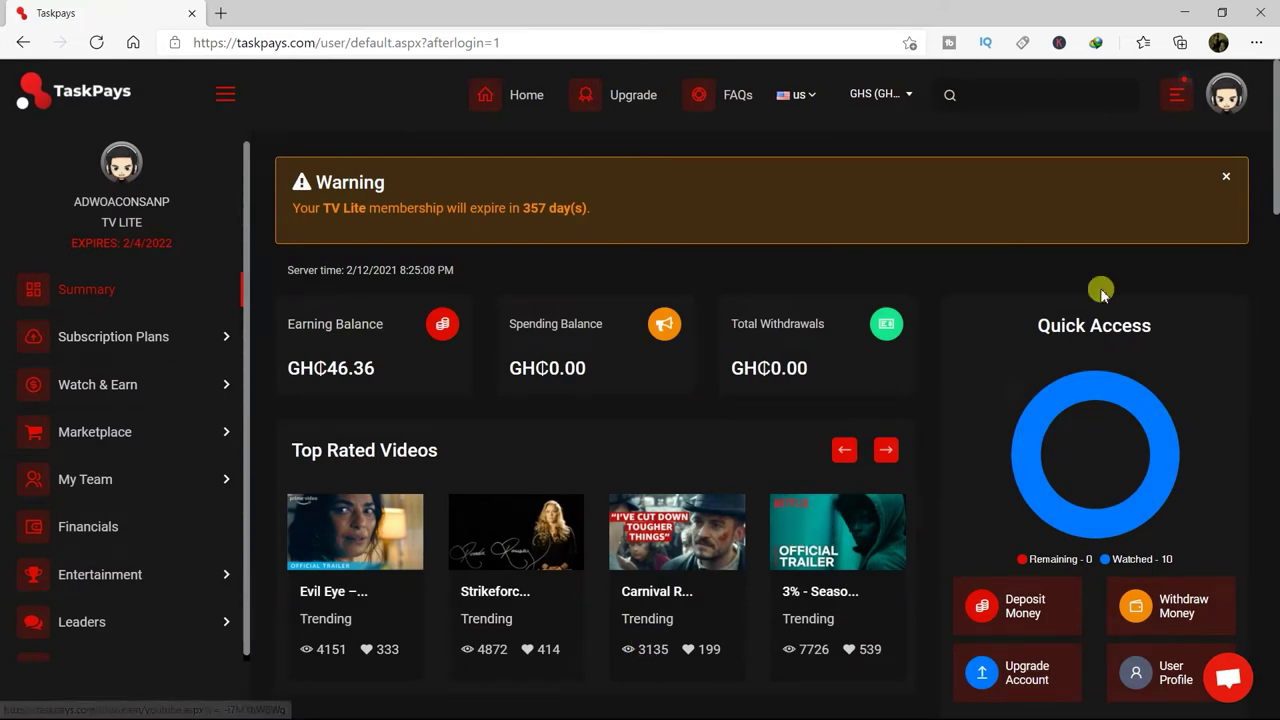
# Dismiss the membership expiry warning and look over the account dashboard
pyautogui.click(1226, 177)
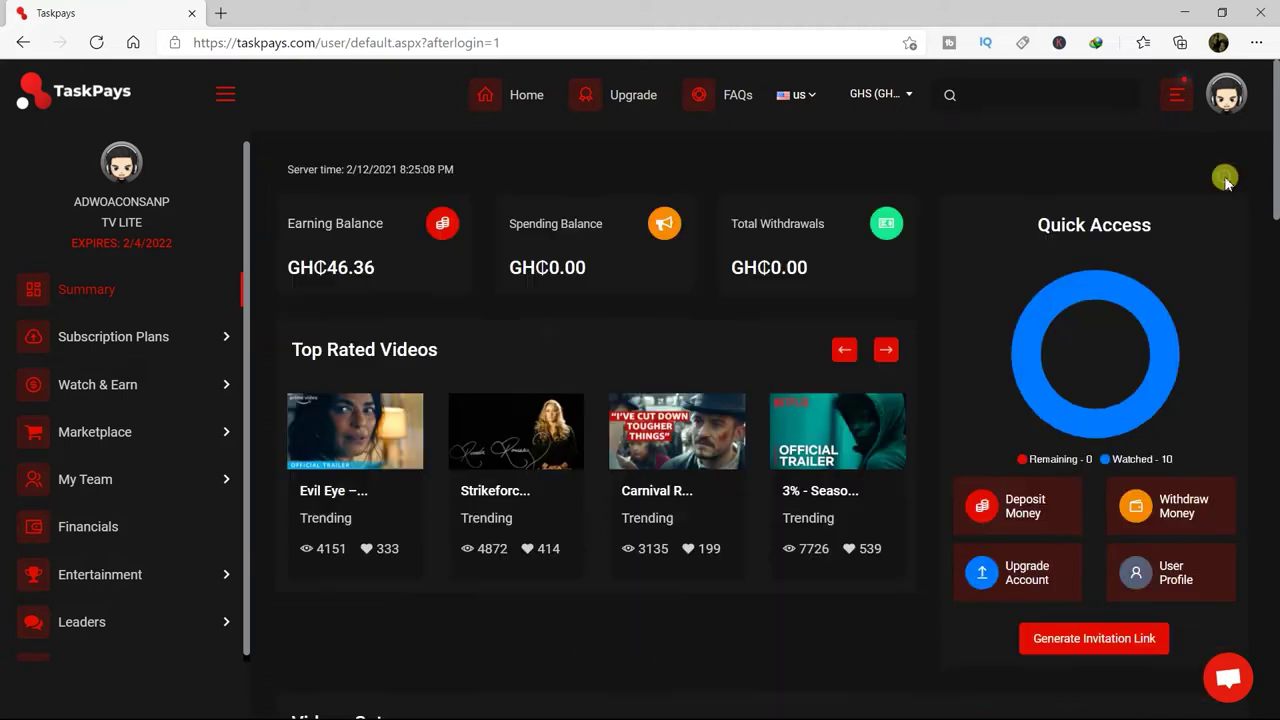
pyautogui.scroll(-2, 769, 438)
pyautogui.scroll(-5, 775, 480)
pyautogui.scroll(-4, 780, 500)
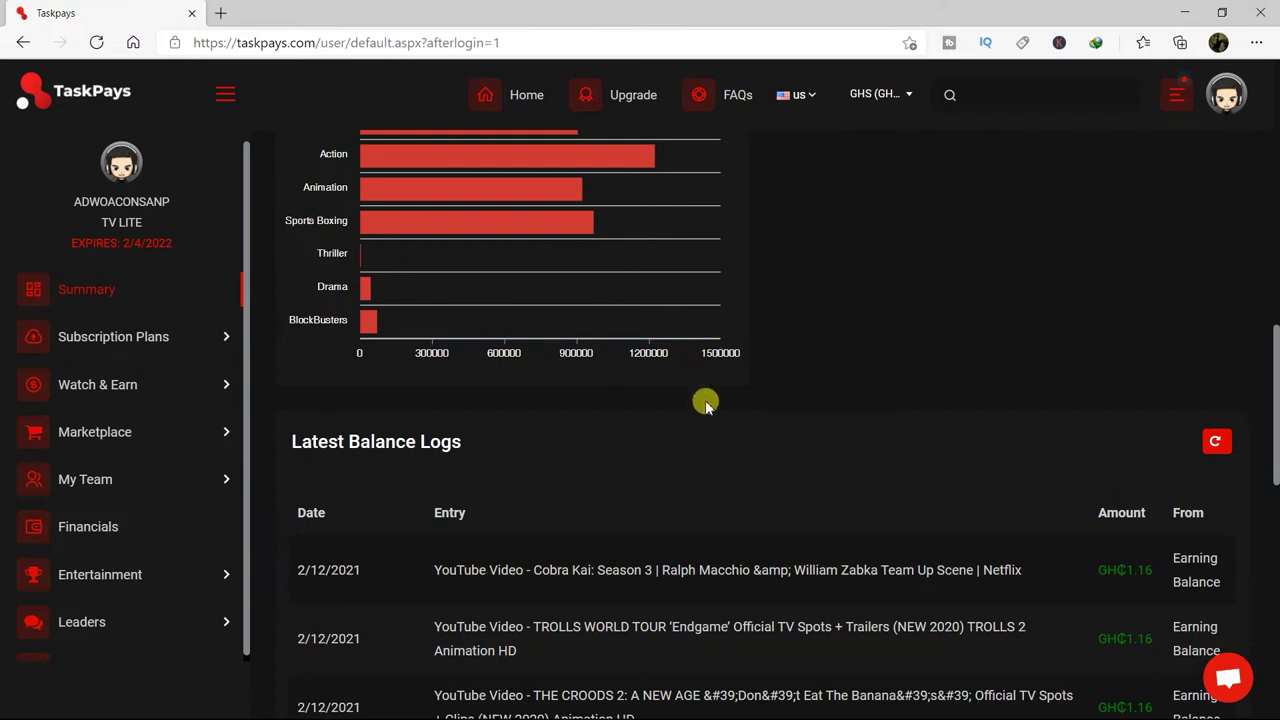
pyautogui.scroll(2, 634, 406)
pyautogui.scroll(3, 637, 405)
pyautogui.scroll(6, 637, 405)
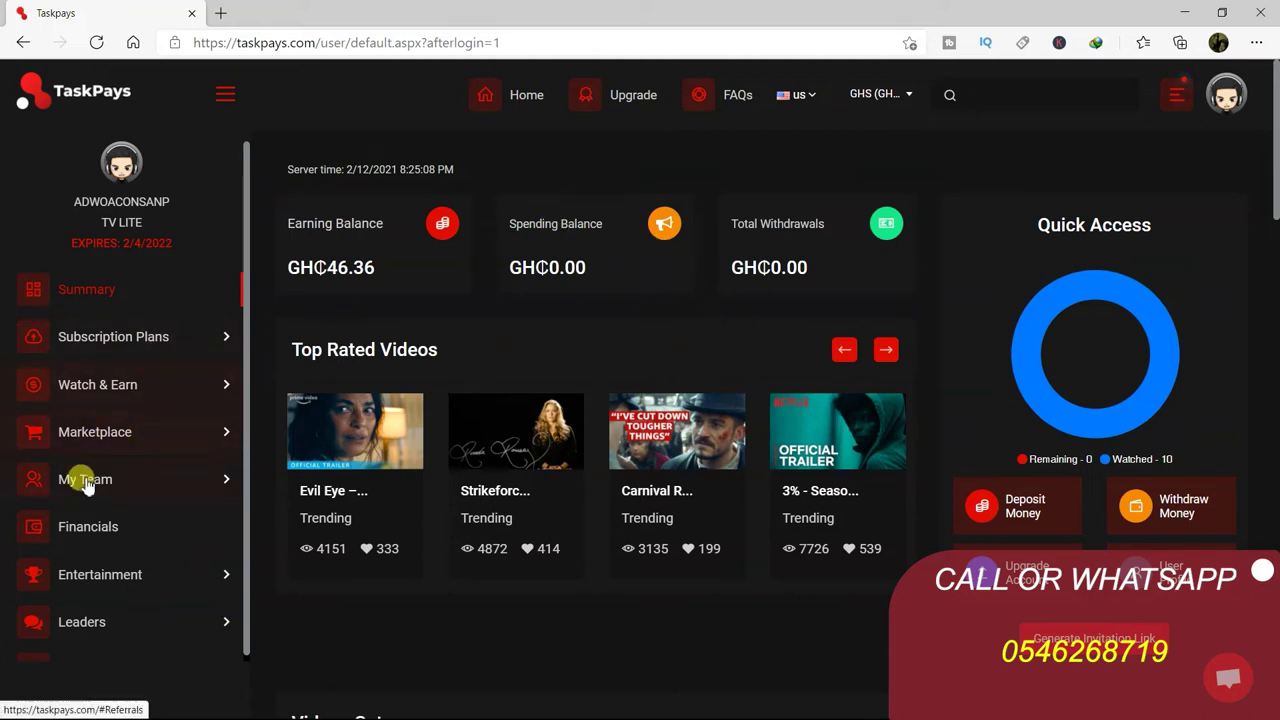
# Go to Financials > Withdraw and scroll down to the payment details and PIN fields
pyautogui.click(106, 533)
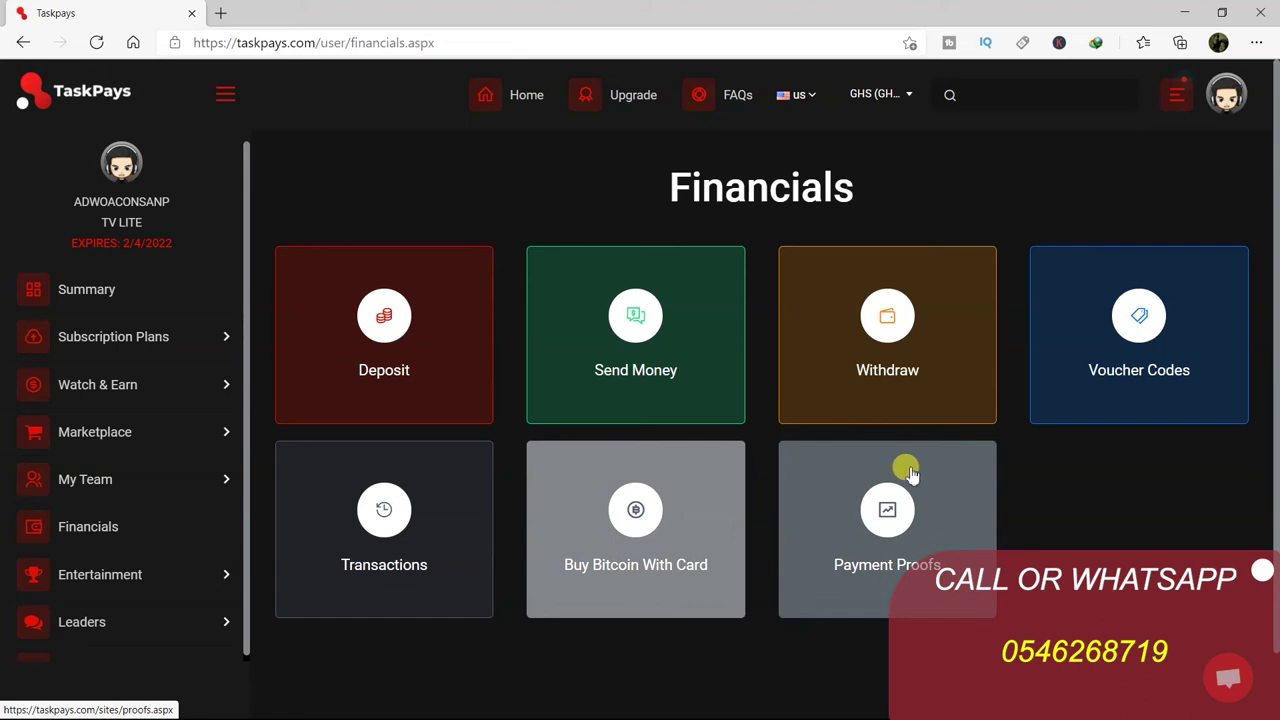
pyautogui.click(901, 345)
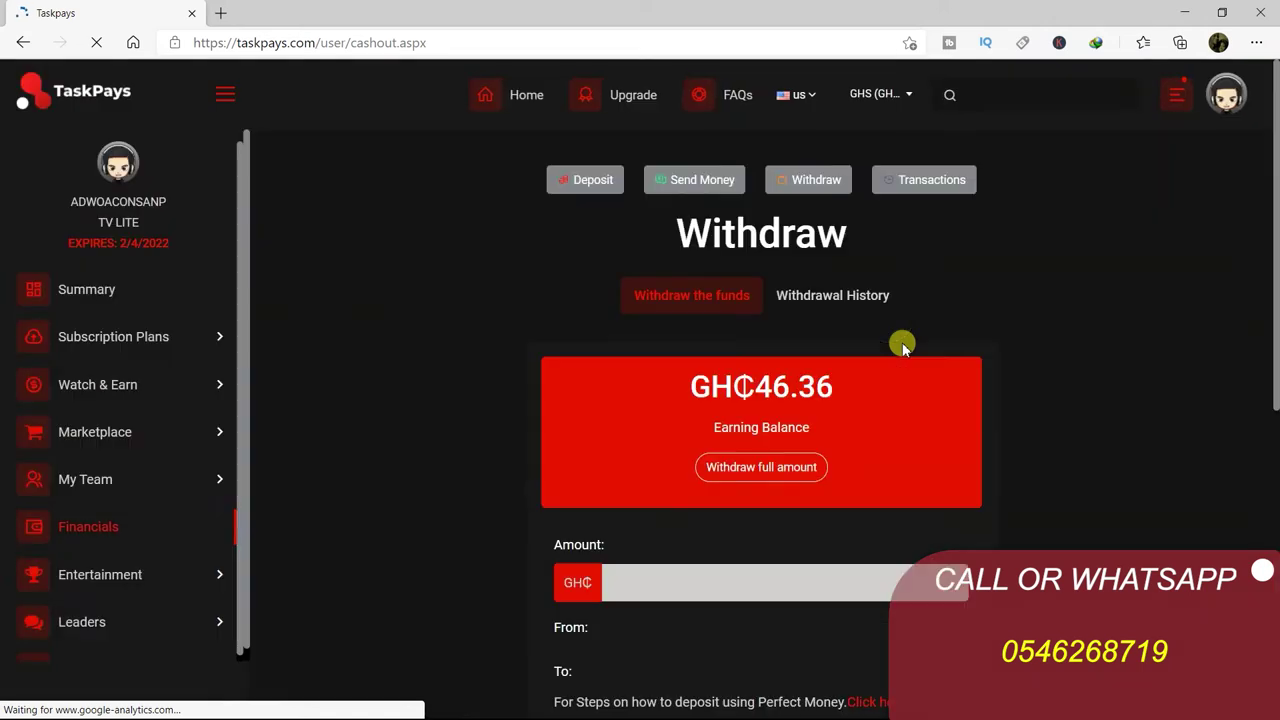
pyautogui.scroll(-4, 727, 437)
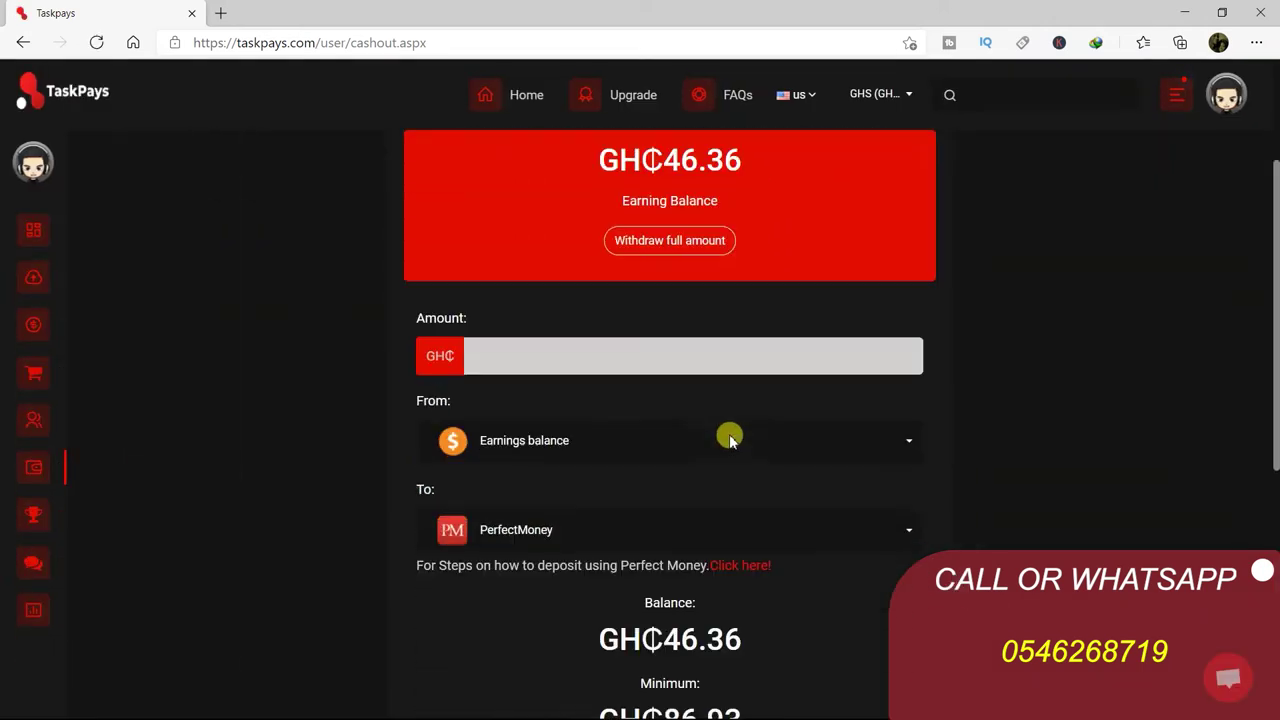
pyautogui.scroll(-3, 729, 437)
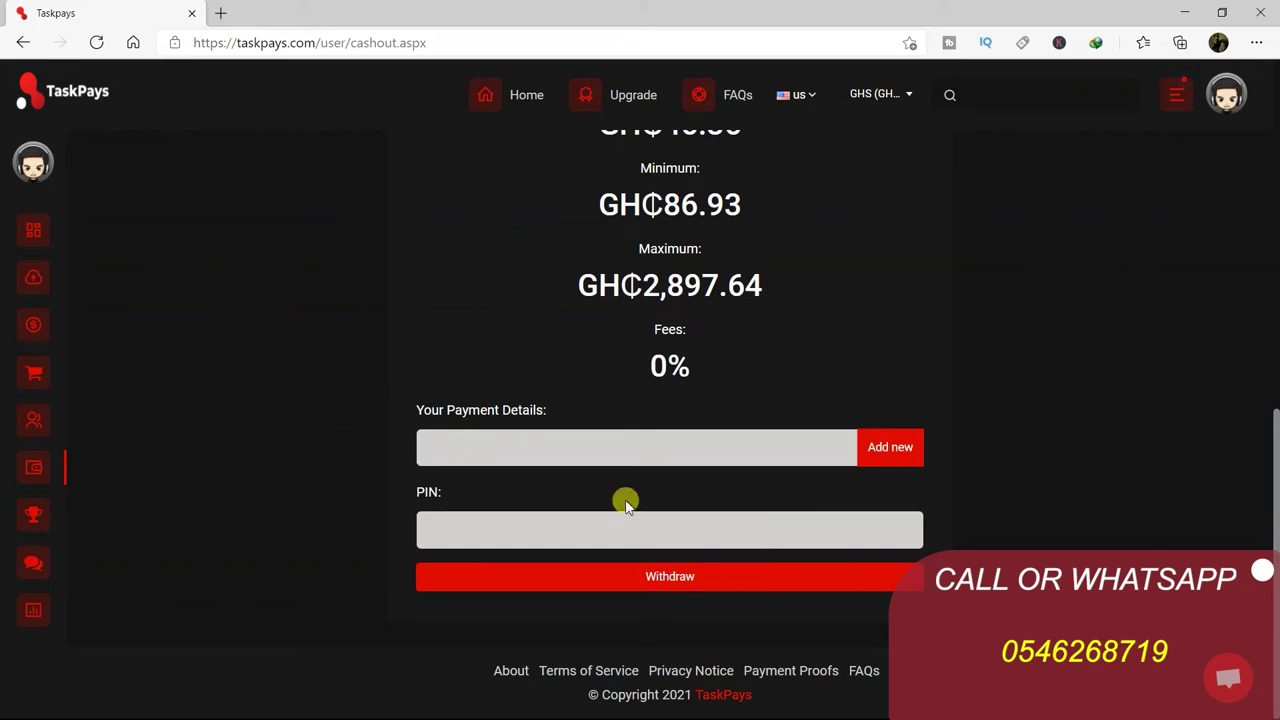
# Try the PIN entry area on the Withdraw page
pyautogui.click(597, 514)
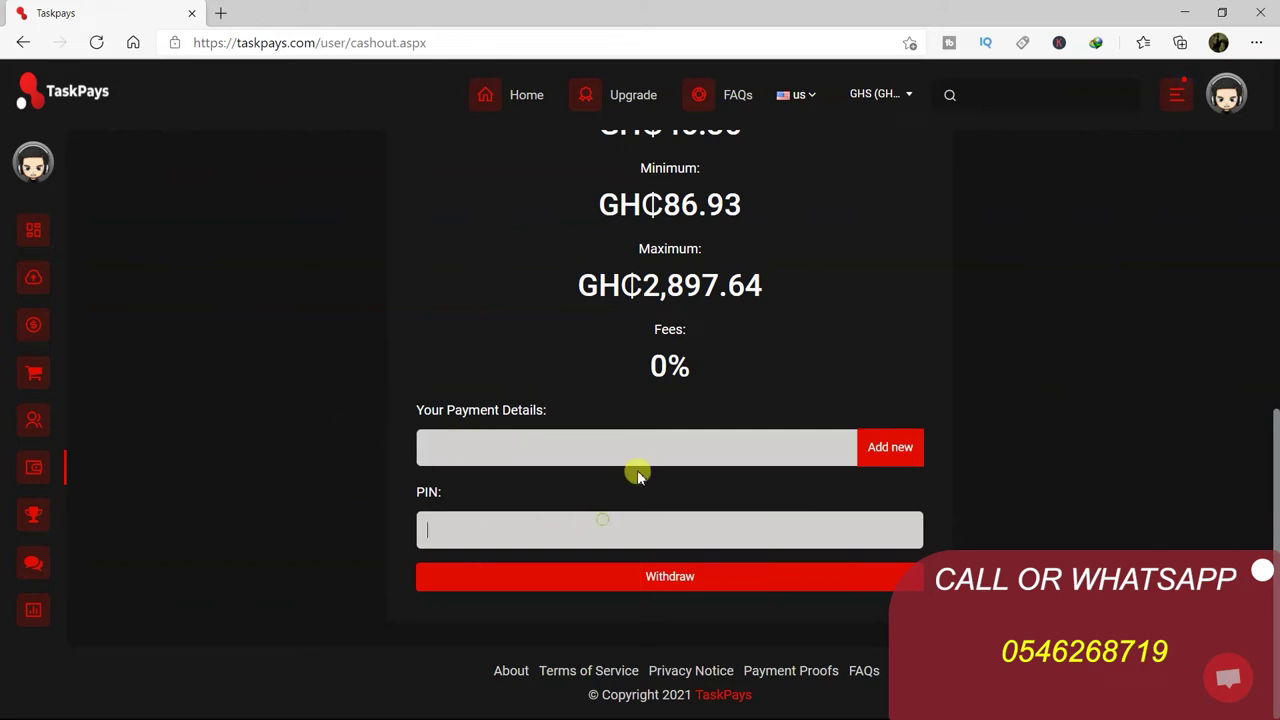
pyautogui.click(608, 531)
pyautogui.click(591, 449)
pyautogui.click(580, 537)
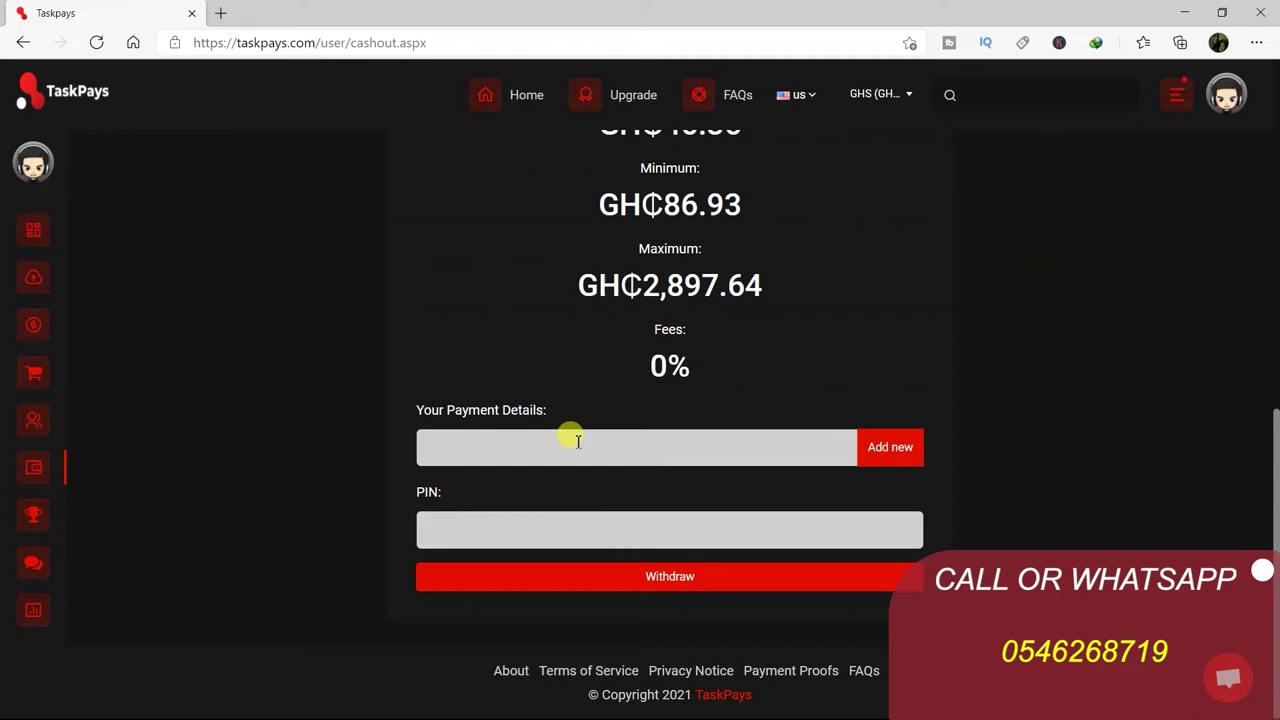
# Open Add new payment settings, focus the PerfectMoney address field, and switch to Perfect Money
pyautogui.click(886, 452)
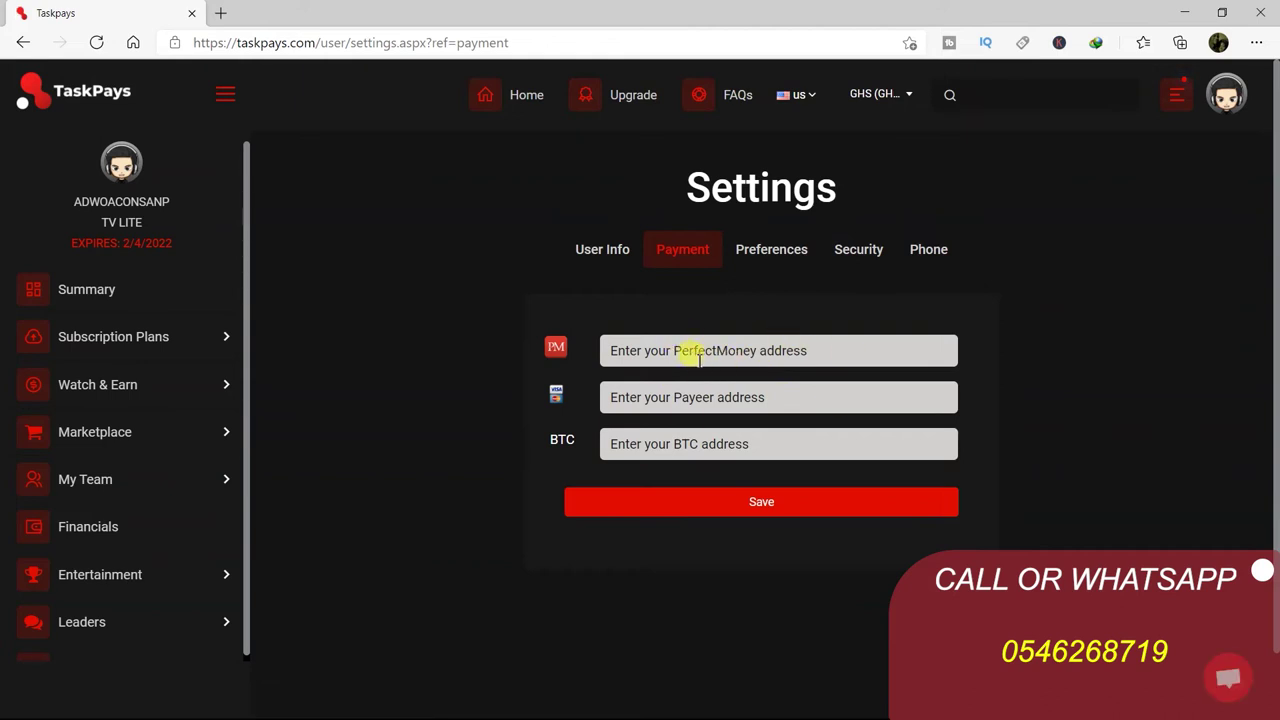
pyautogui.click(674, 350)
pyautogui.click(1034, 337)
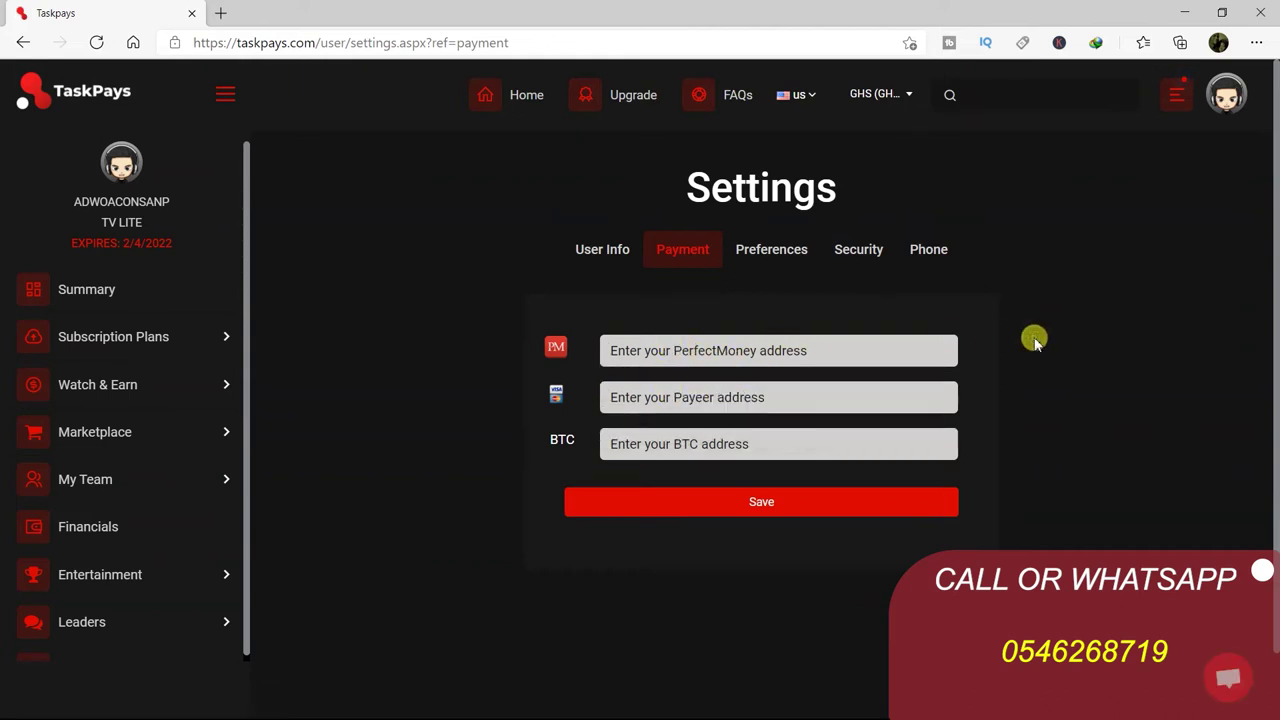
pyautogui.click(716, 404)
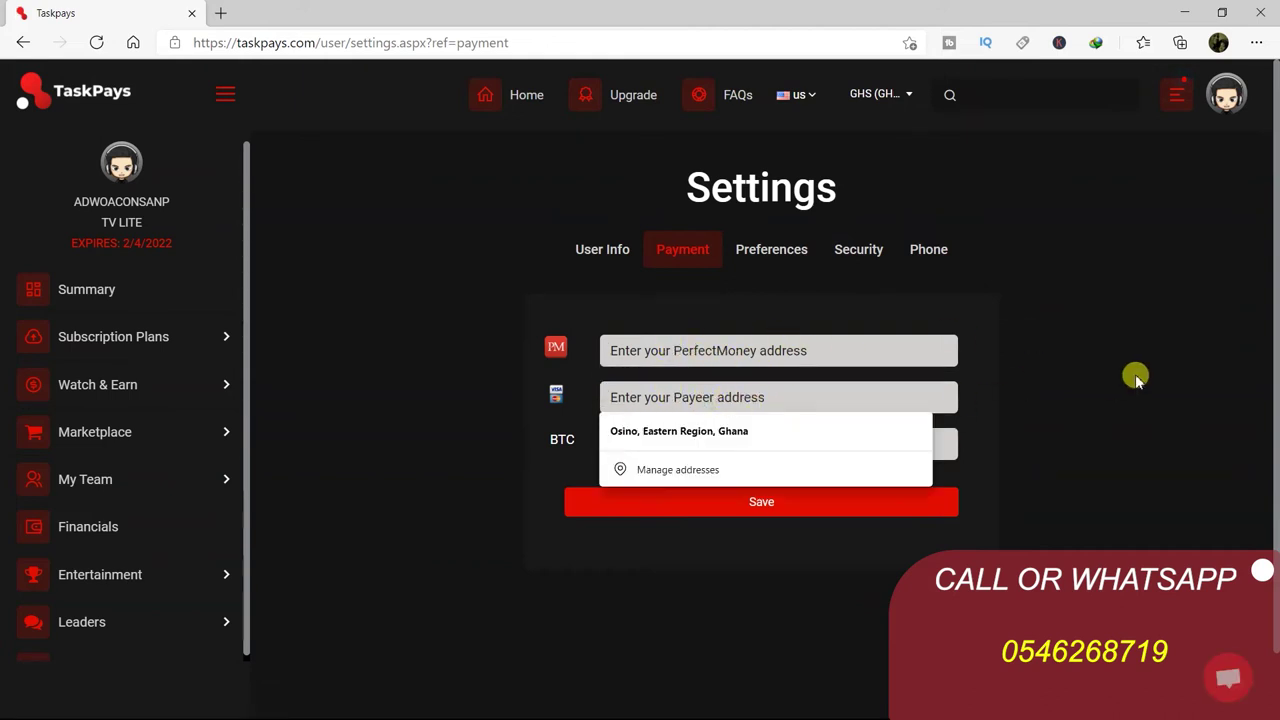
pyautogui.click(1136, 376)
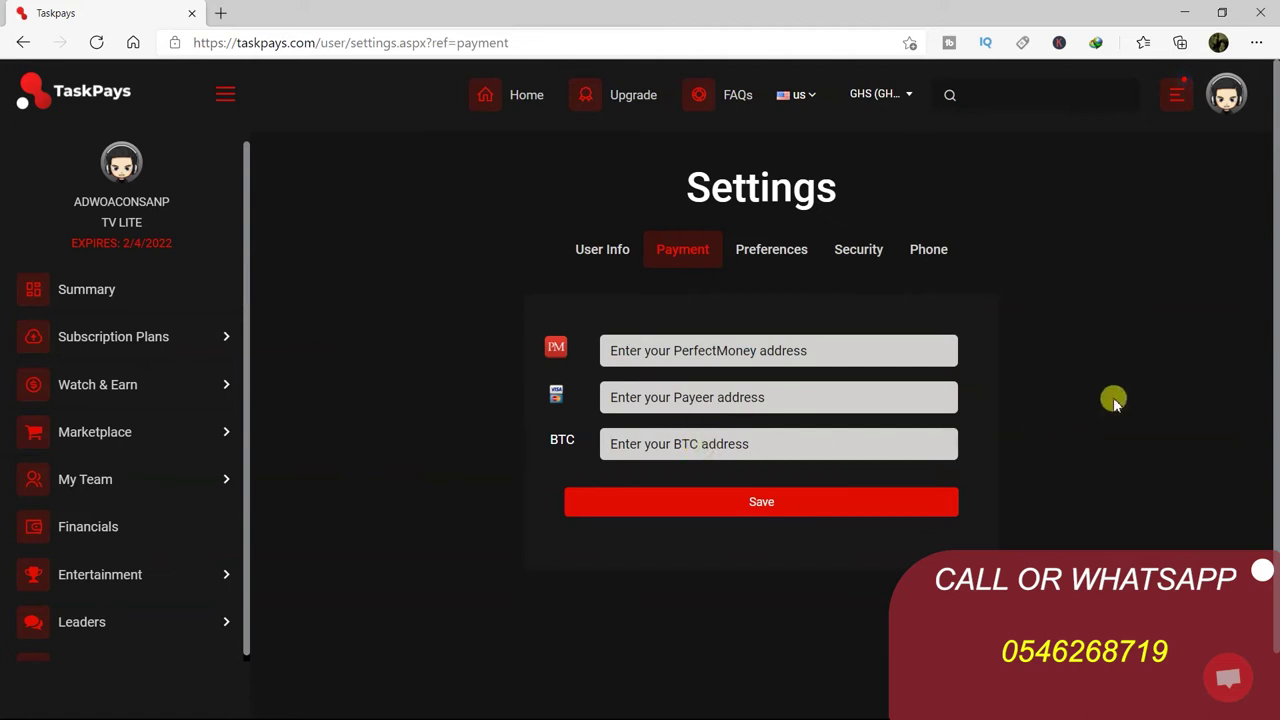
pyautogui.click(744, 352)
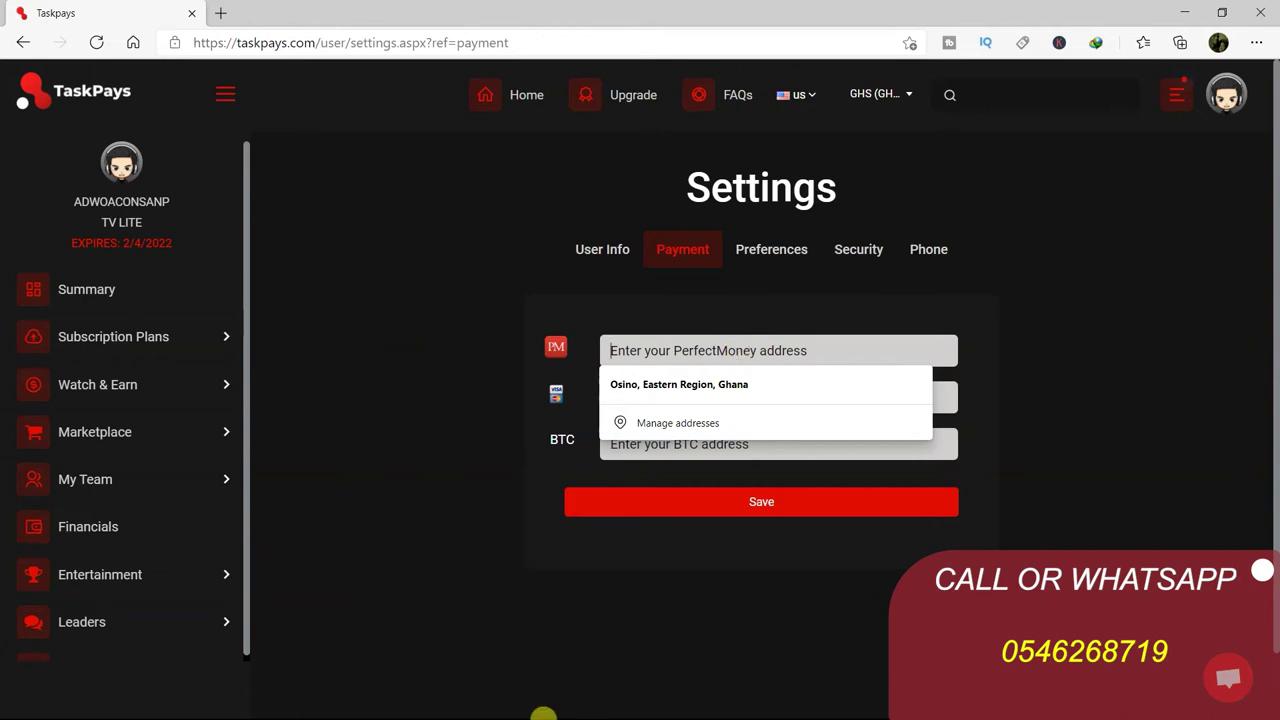
pyautogui.press('super')
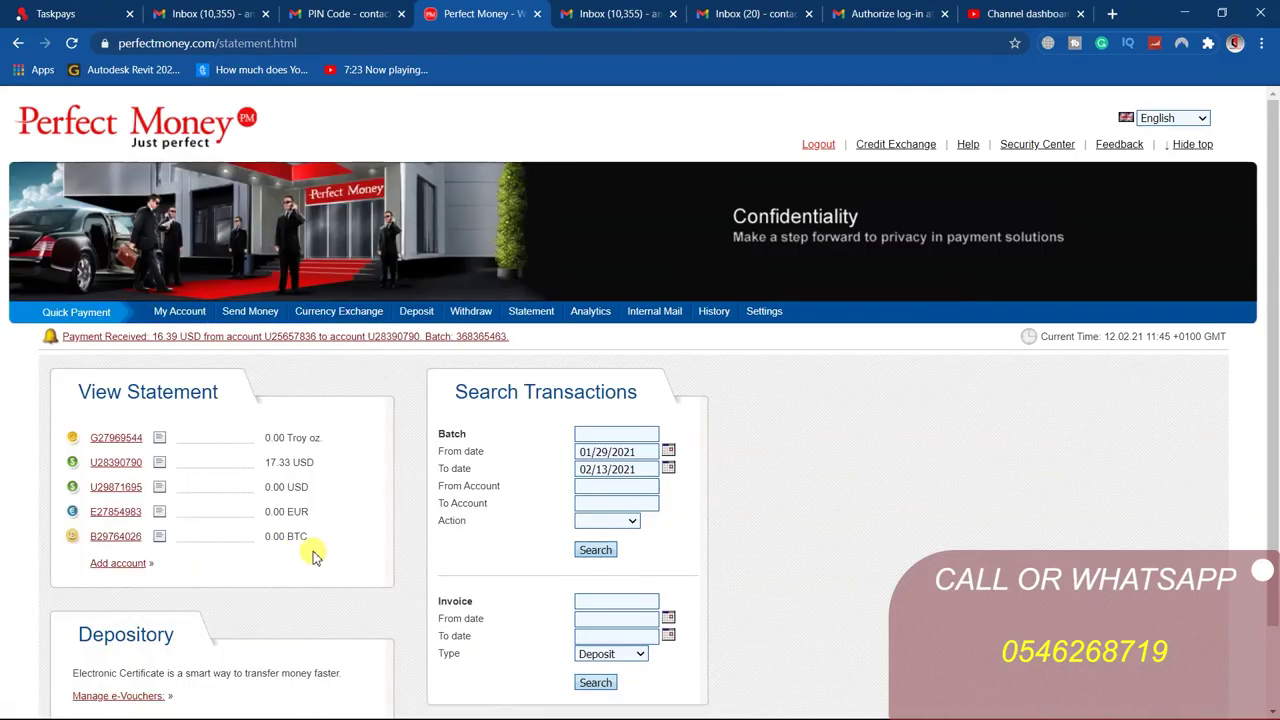
pyautogui.moveTo(308, 540); pyautogui.dragTo(150, 435)
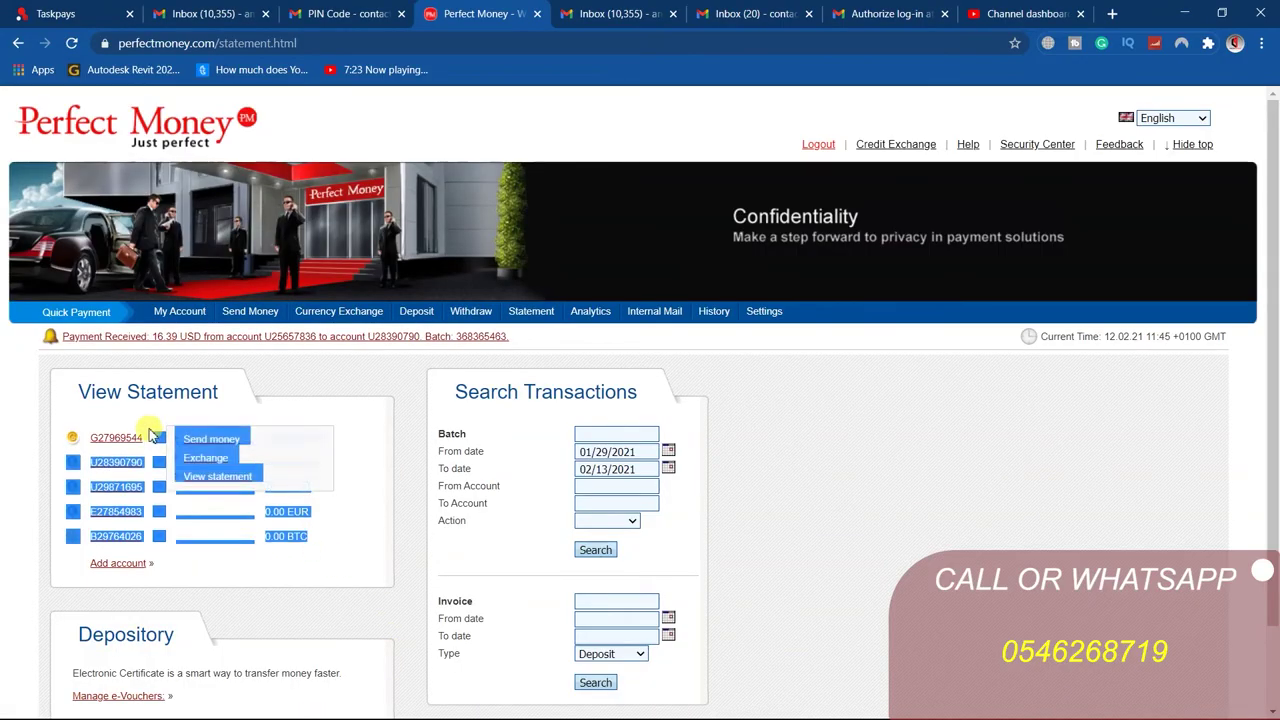
pyautogui.click(78, 458)
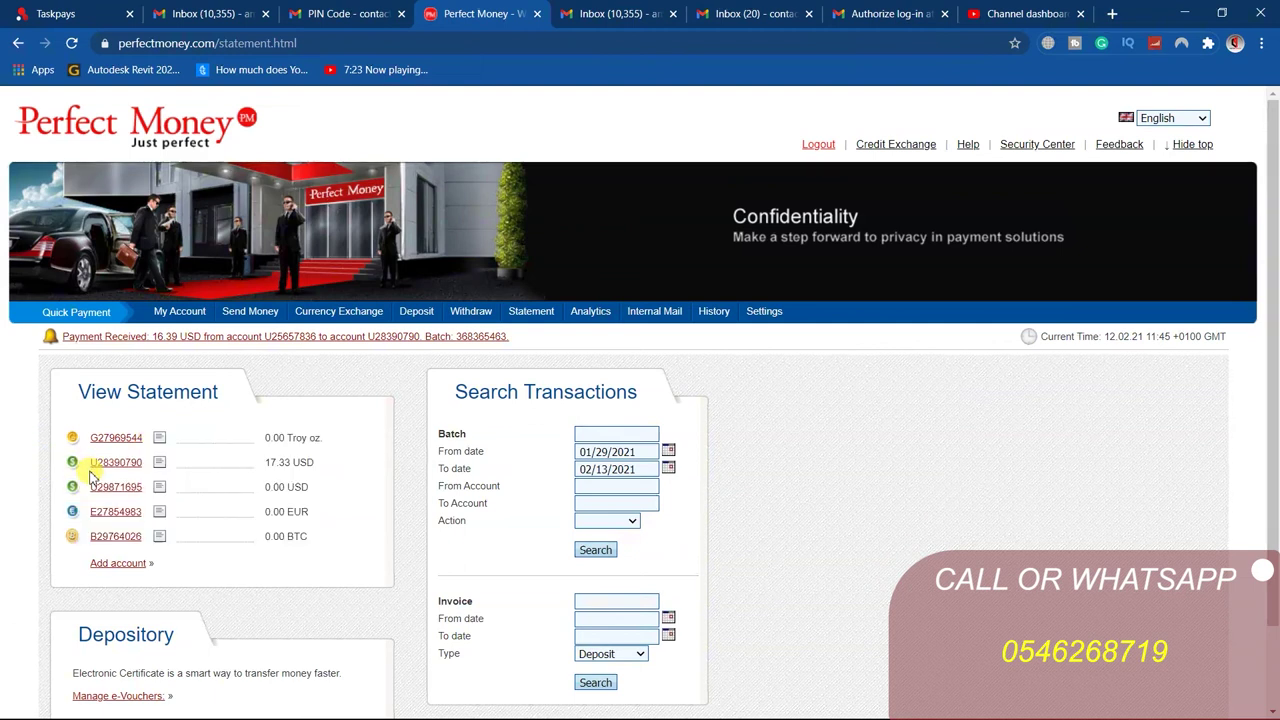
pyautogui.moveTo(88, 463)
pyautogui.mouseDown()
pyautogui.moveTo(142, 464)
pyautogui.moveTo(127, 494)
pyautogui.mouseUp()
pyautogui.rightClick(118, 492)
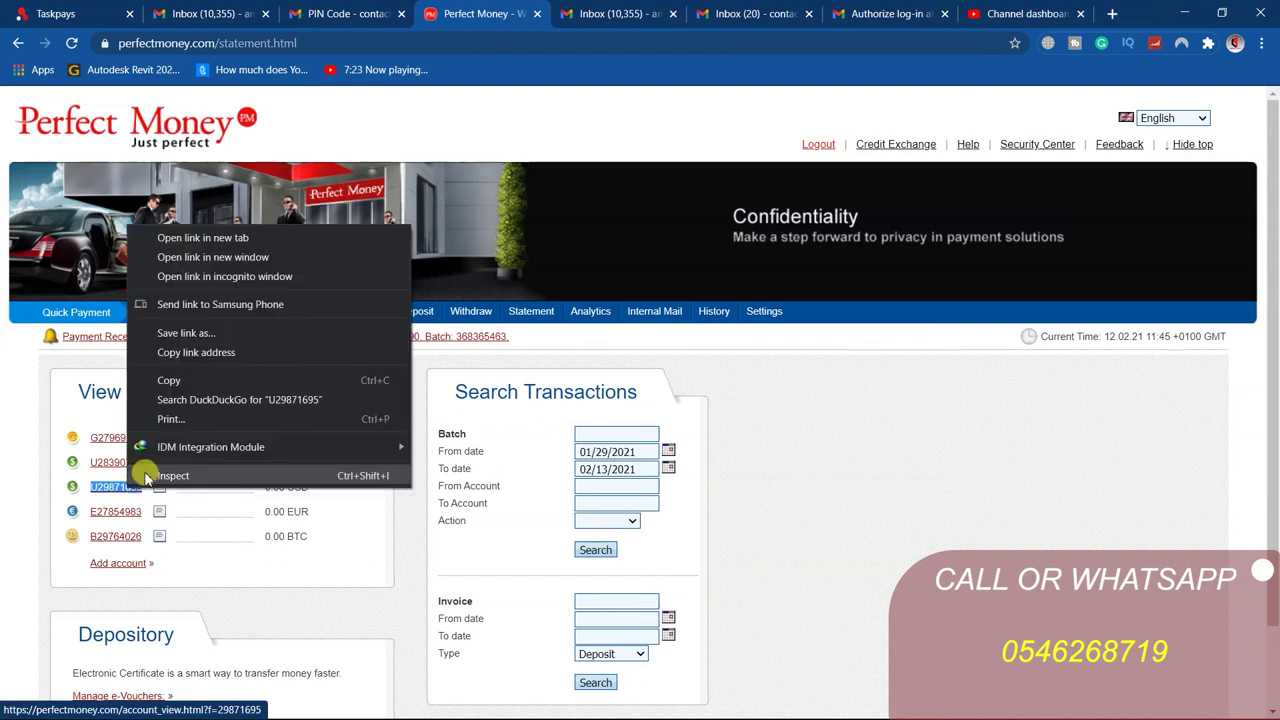
pyautogui.click(211, 380)
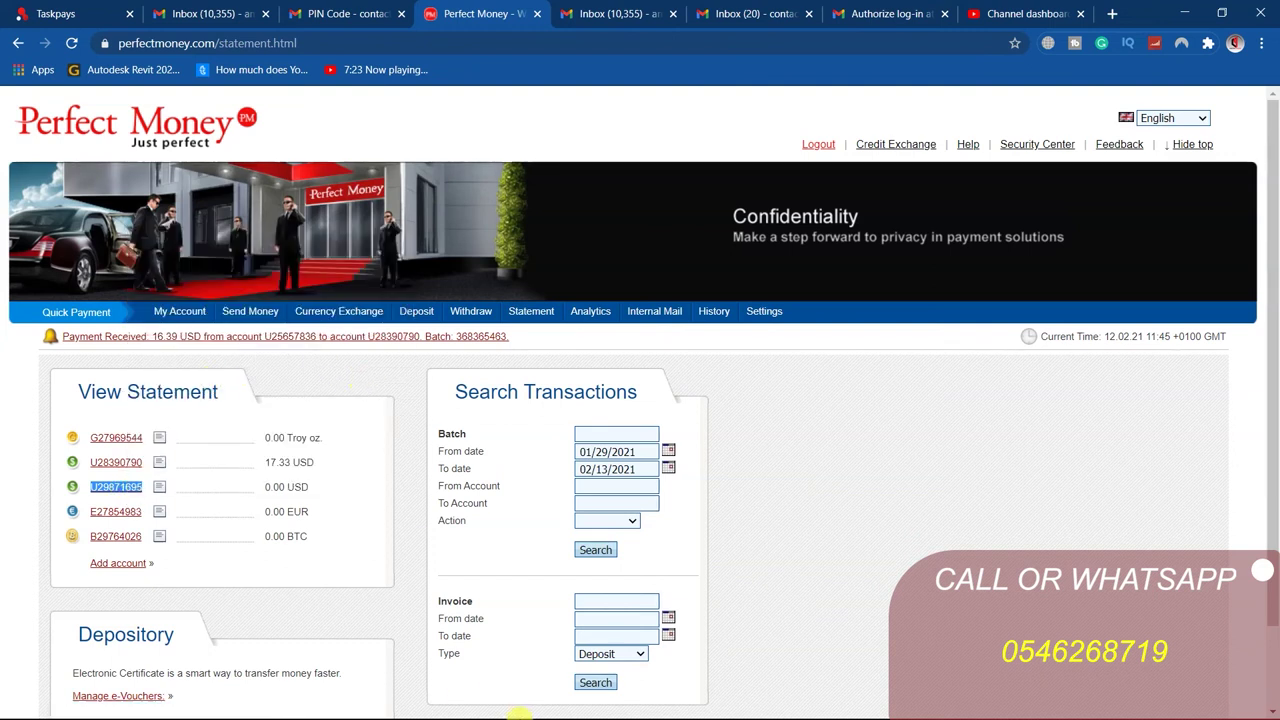
pyautogui.press('super')
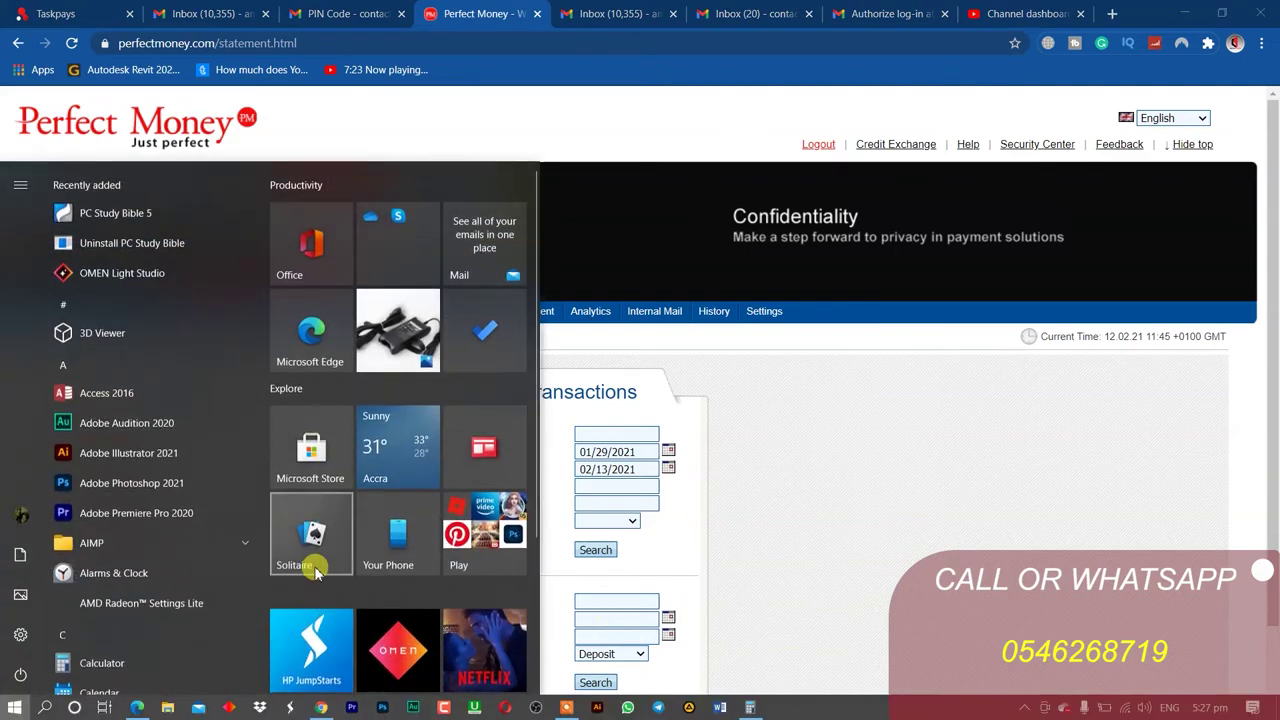
pyautogui.click(137, 707)
pyautogui.click(686, 352)
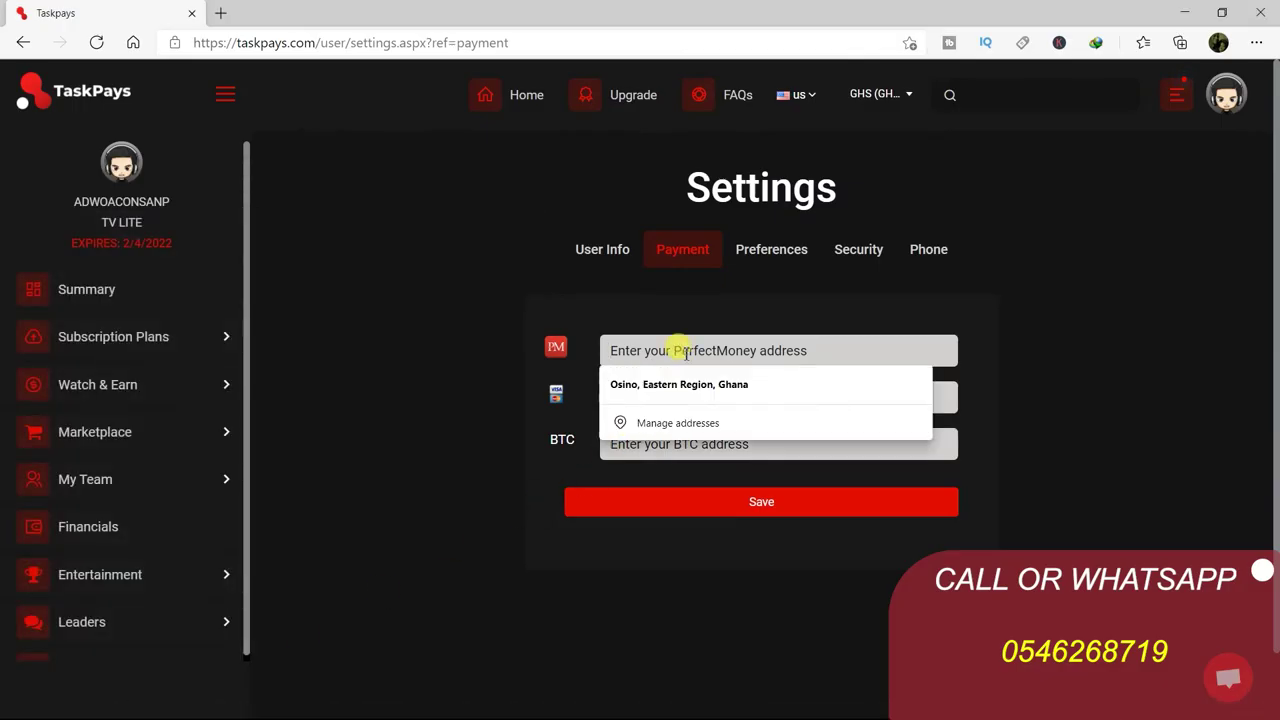
pyautogui.hotkey('ctrl', 'v')
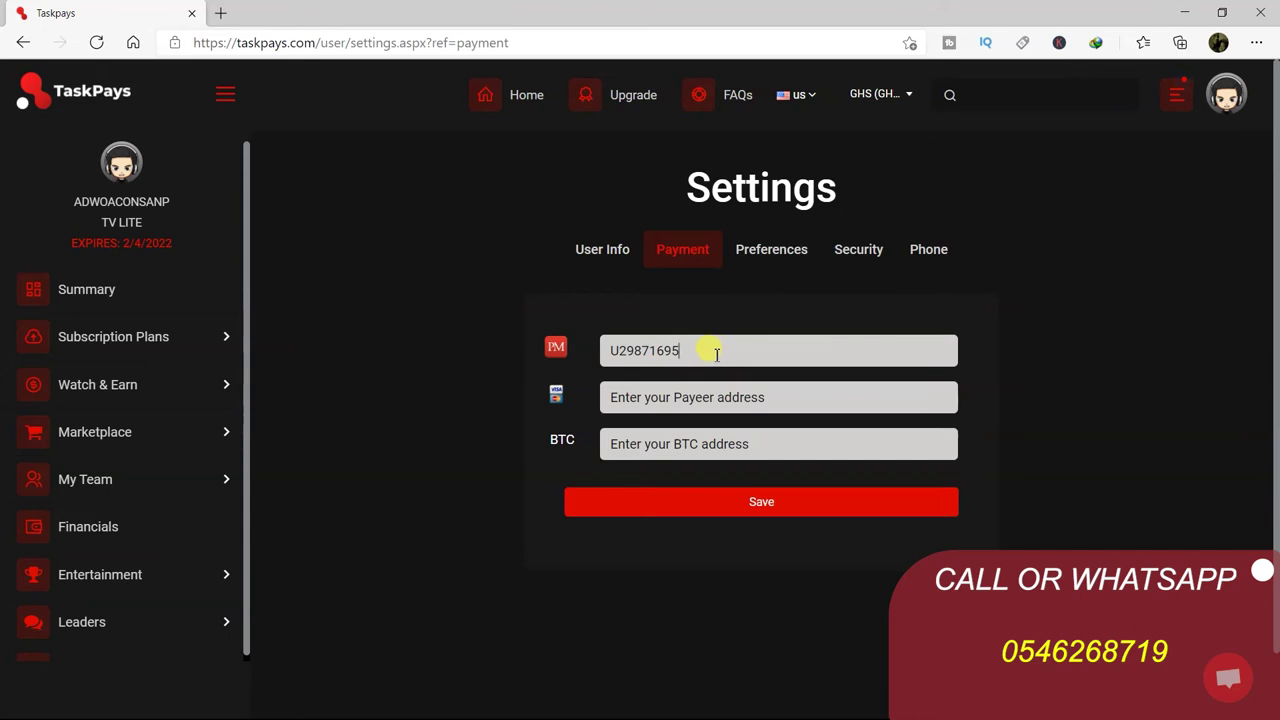
pyautogui.click(772, 500)
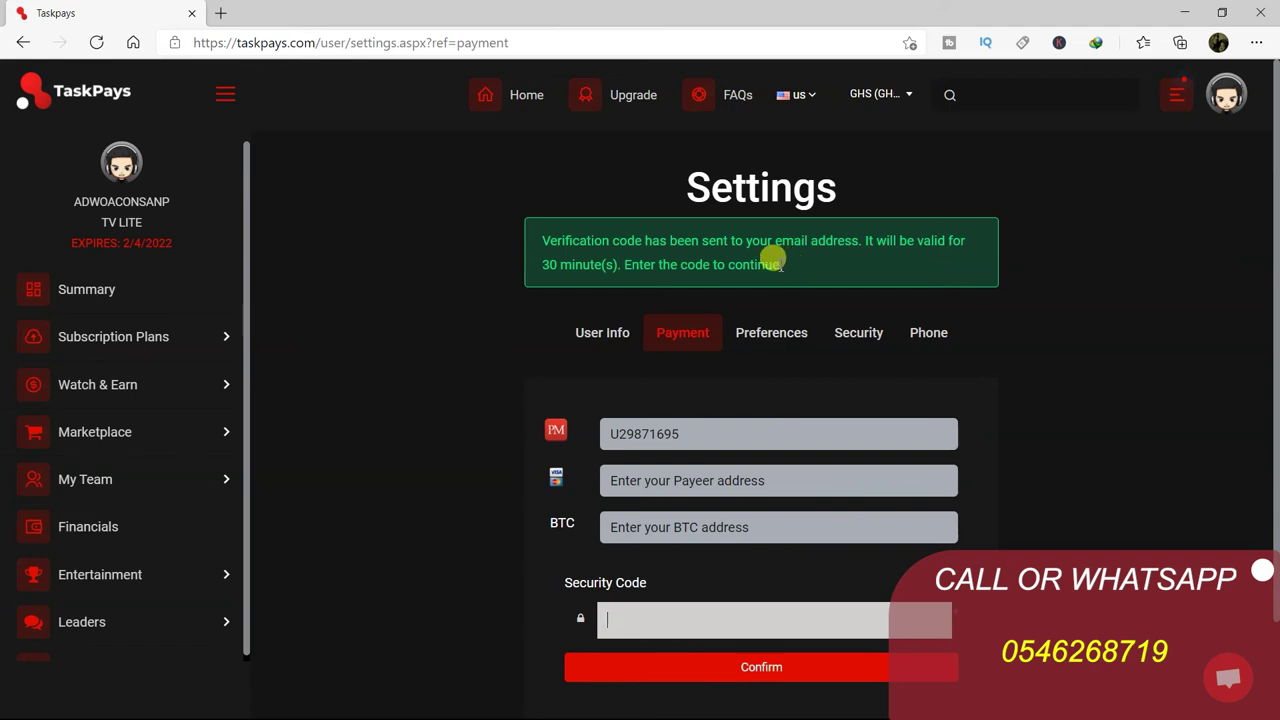
# Enter the emailed security code and confirm the payment address change
pyautogui.moveTo(785, 266)
pyautogui.mouseDown()
pyautogui.moveTo(592, 264)
pyautogui.moveTo(538, 242)
pyautogui.mouseUp()
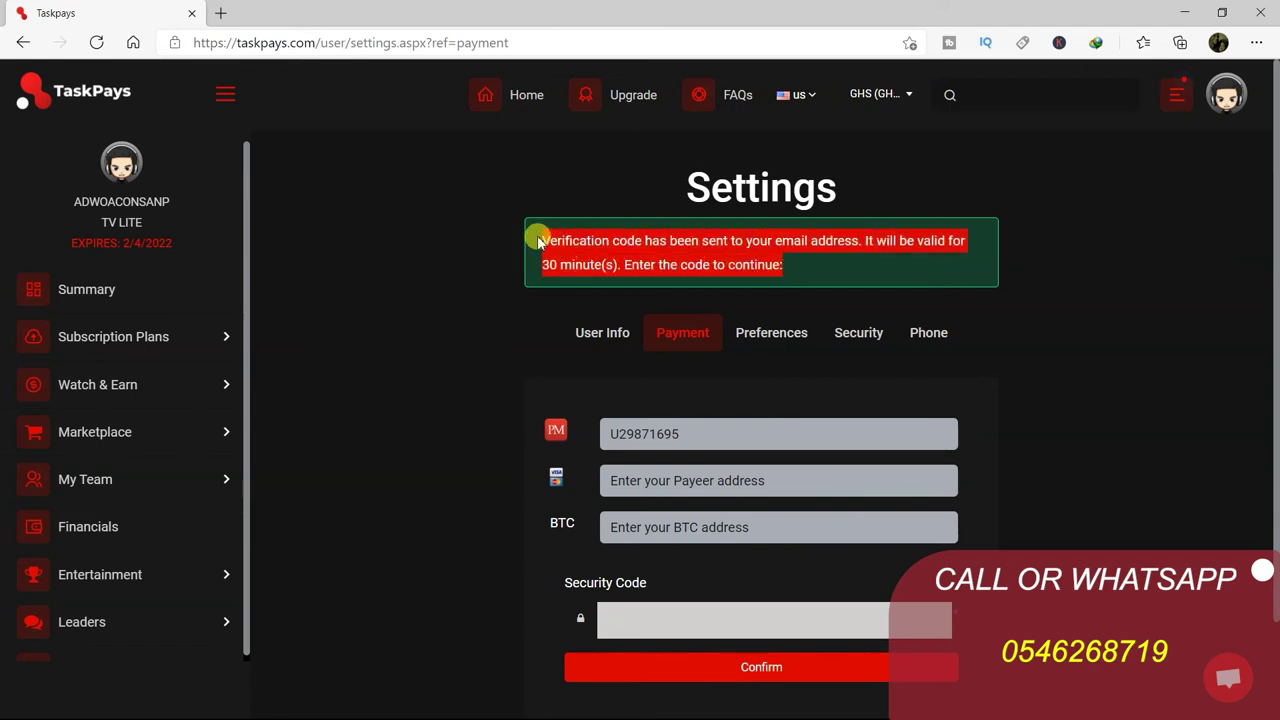
pyautogui.click(705, 250)
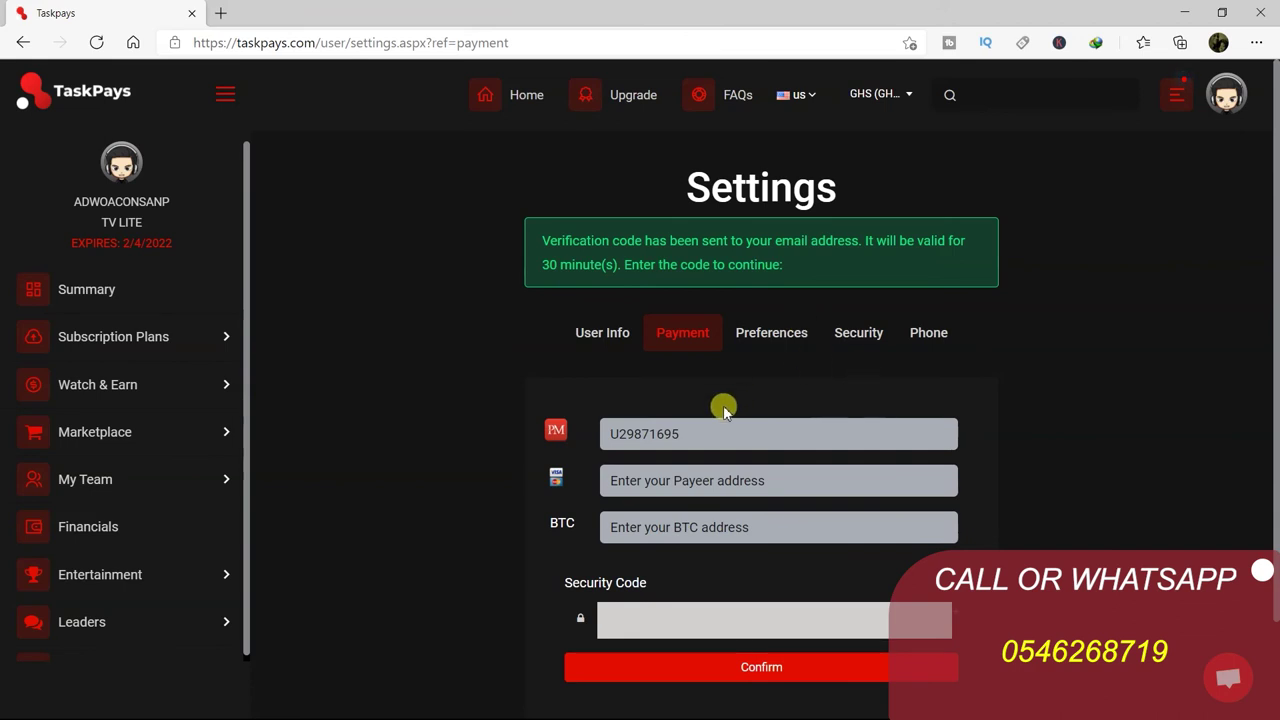
pyautogui.click(706, 622)
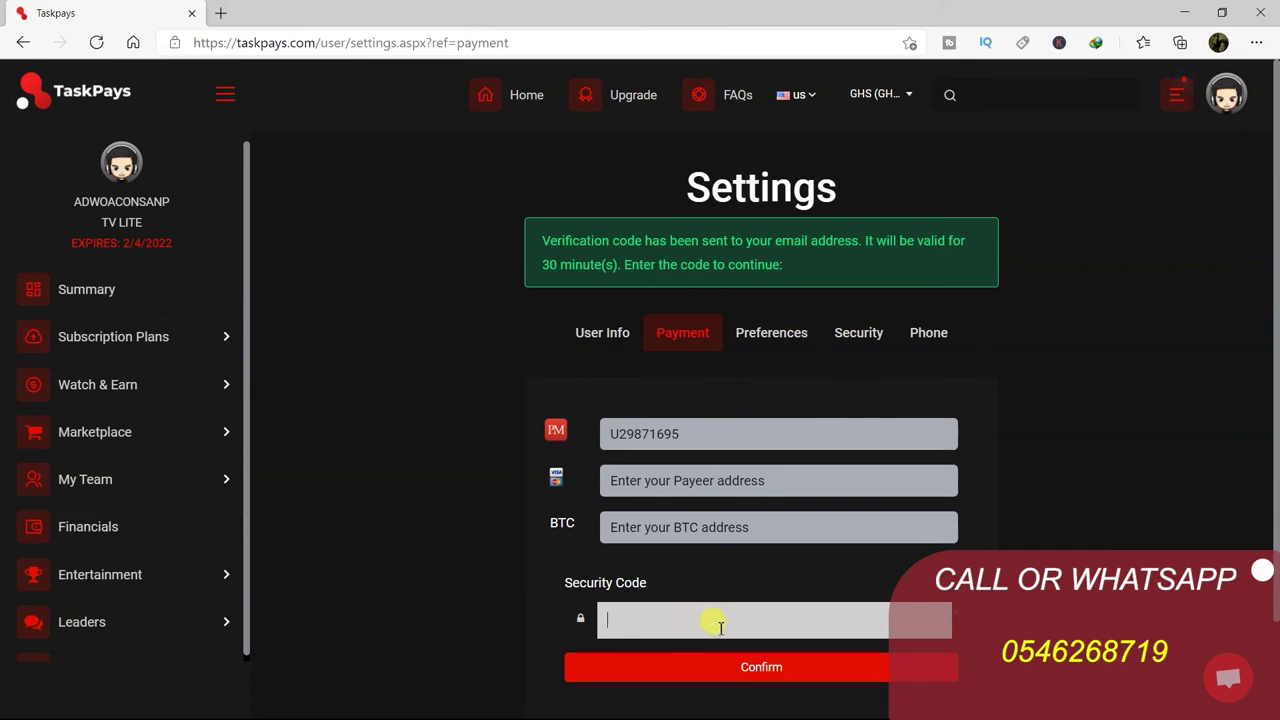
pyautogui.click(799, 671)
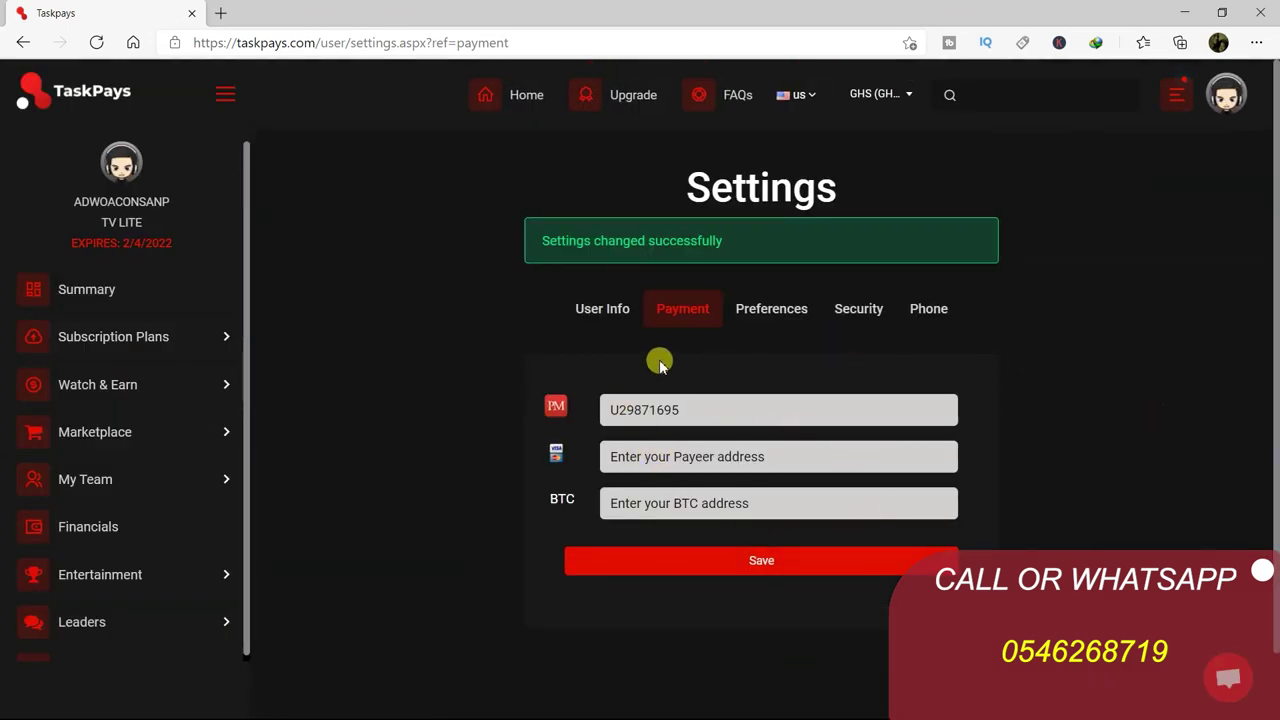
pyautogui.click(595, 312)
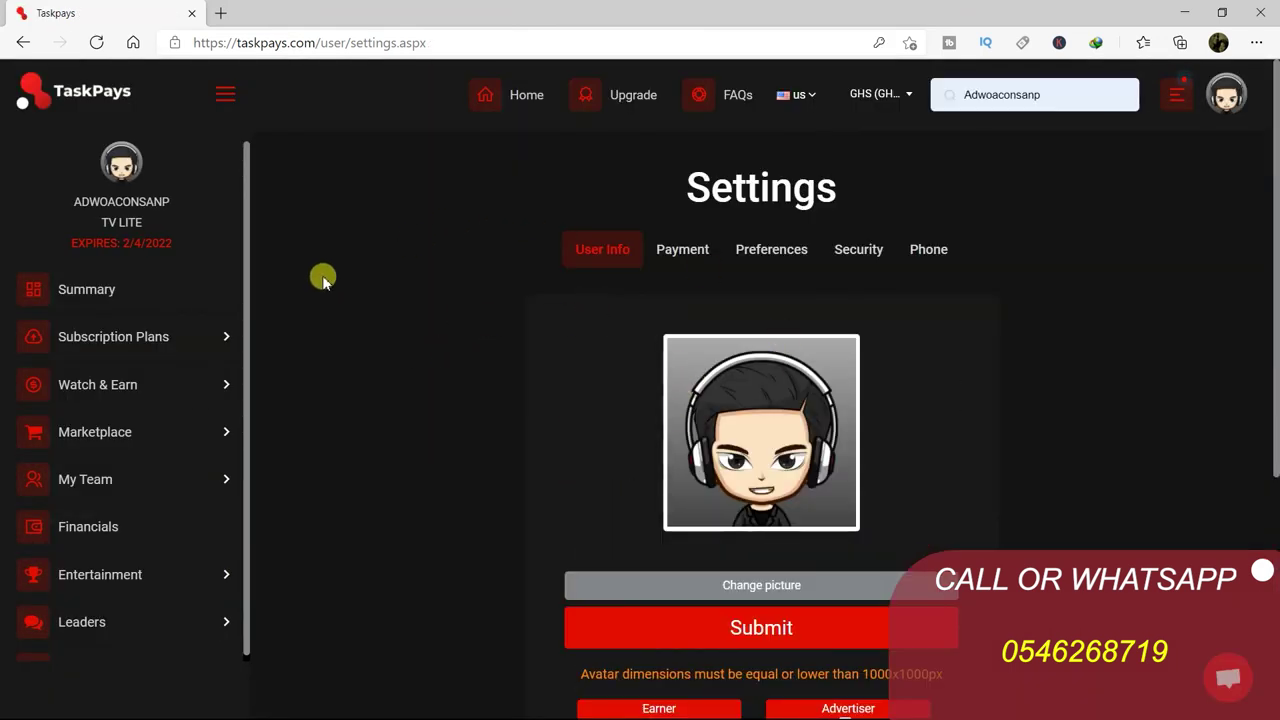
pyautogui.click(115, 539)
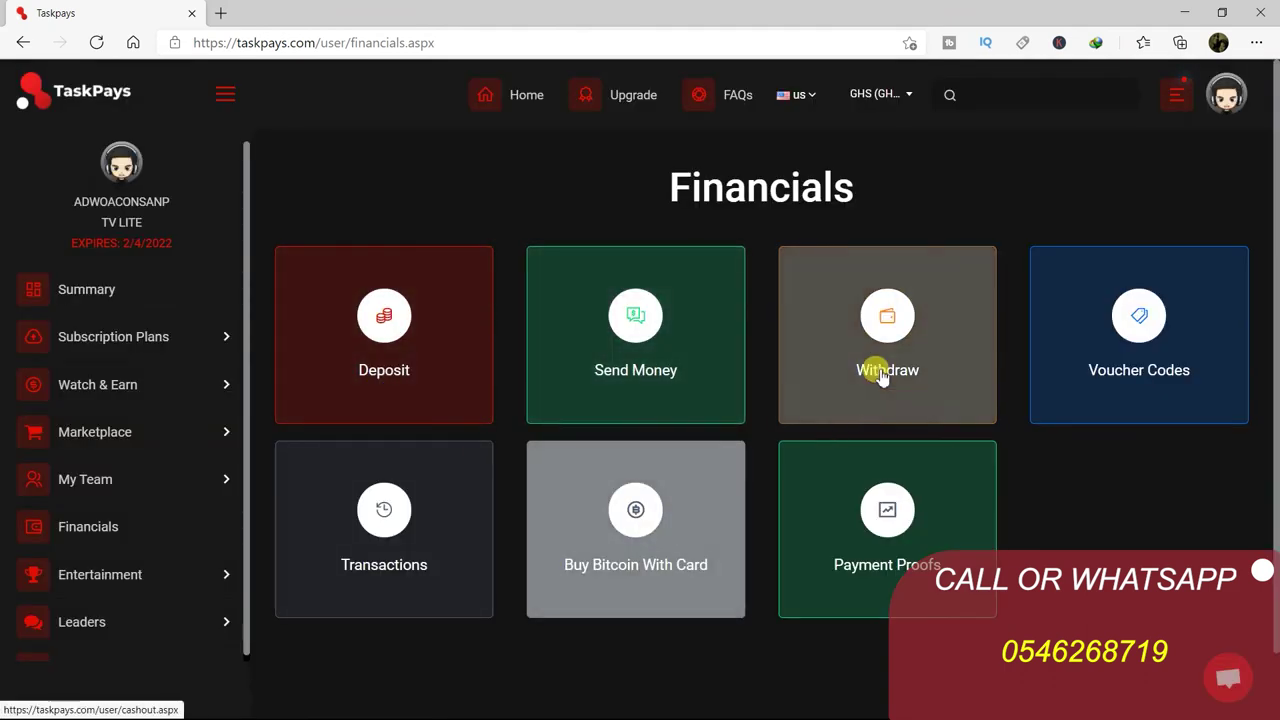
pyautogui.click(888, 343)
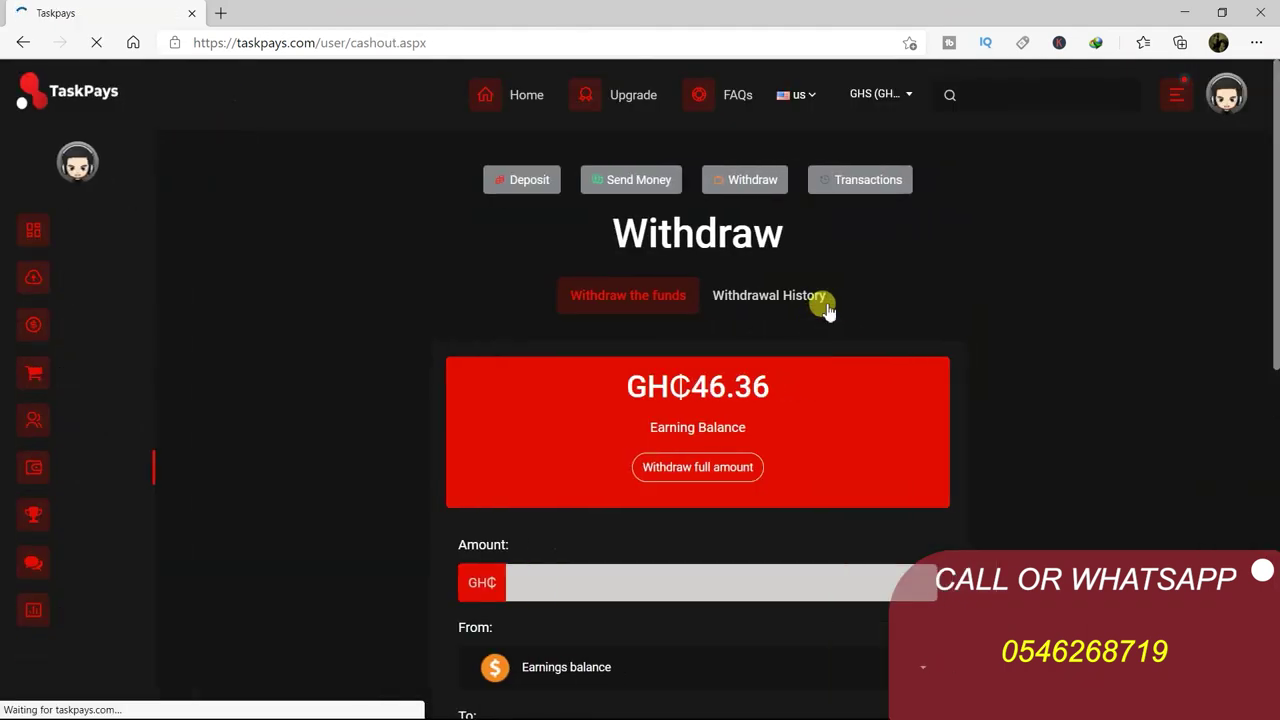
pyautogui.scroll(-8, 719, 429)
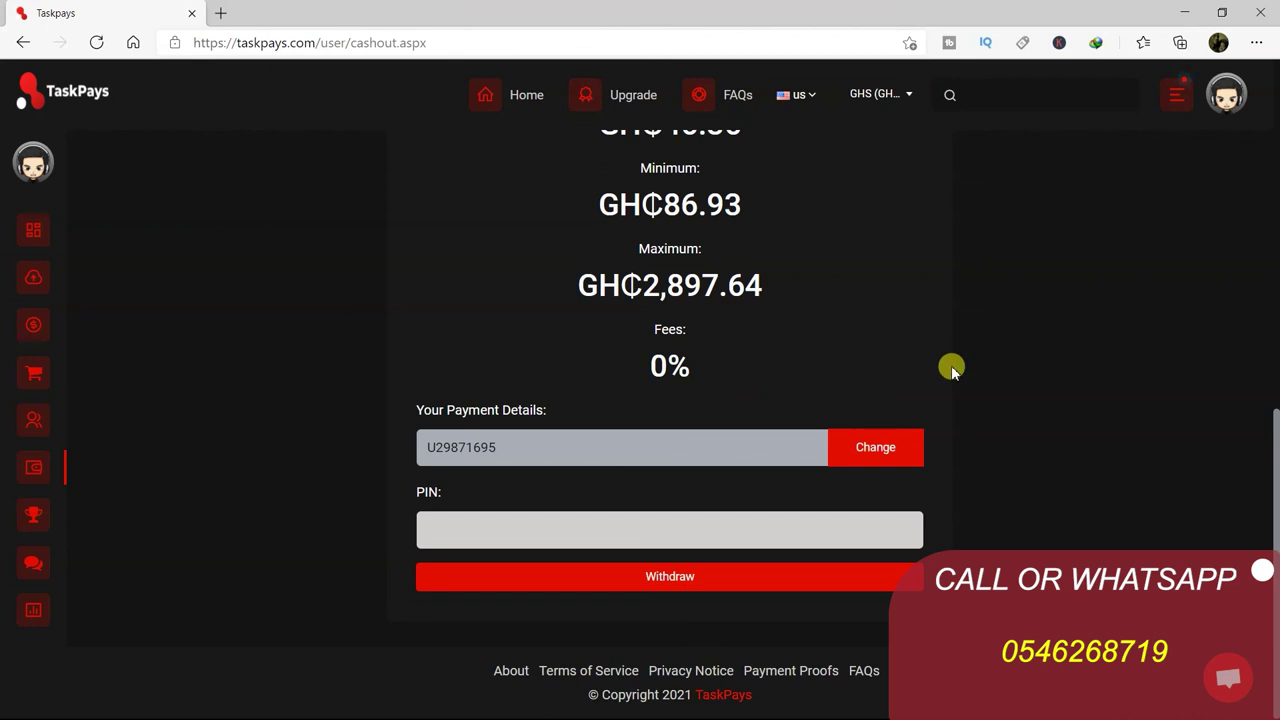
pyautogui.scroll(8, 660, 400)
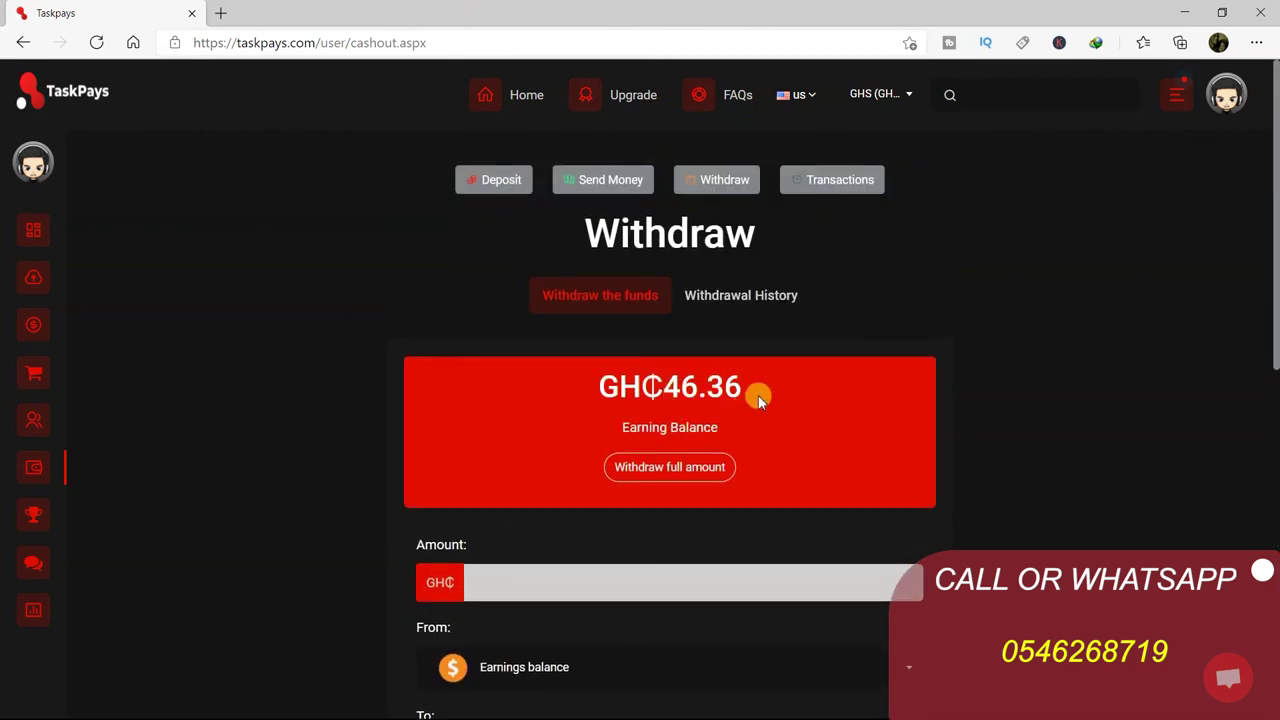
pyautogui.scroll(-1, 758, 399)
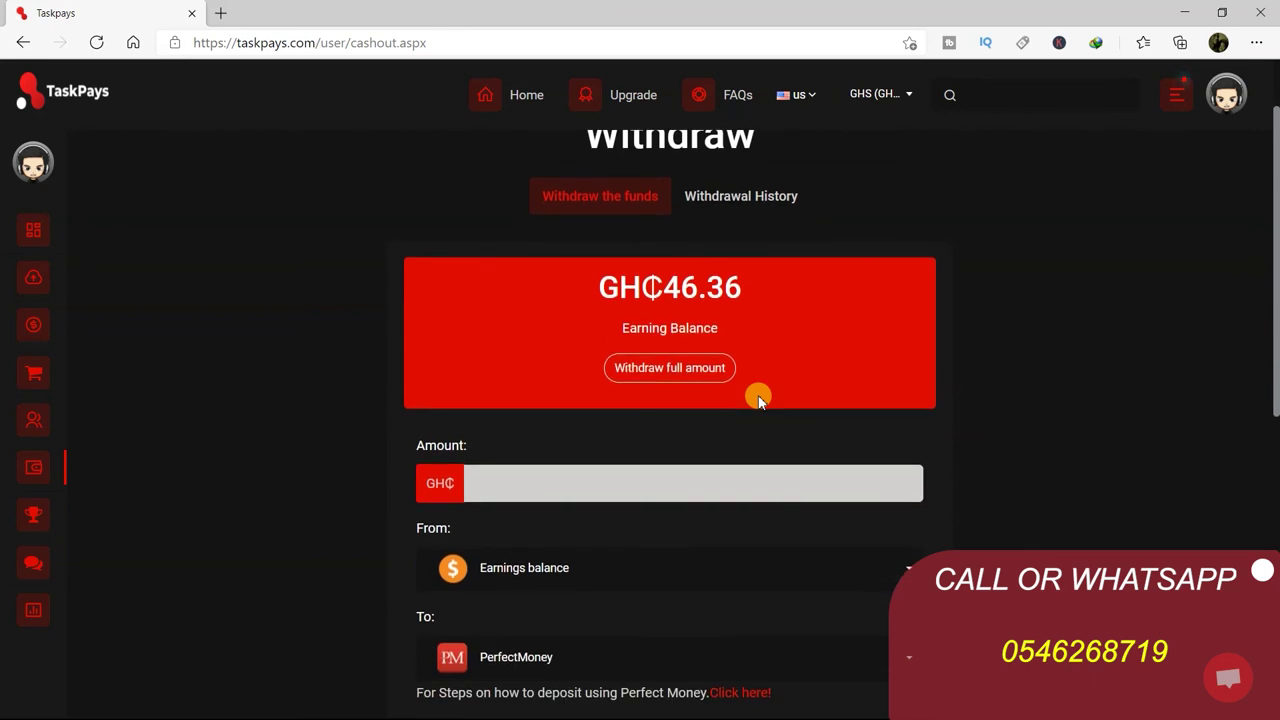